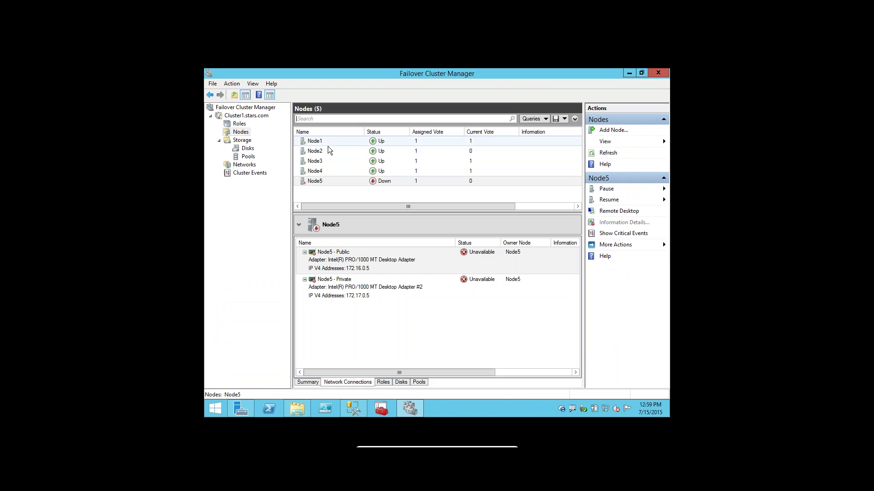
# - List the cluster networks sorted by name and inspect the Node4 - Private connection details under Cluster Network 1
pyautogui.click(333, 182)
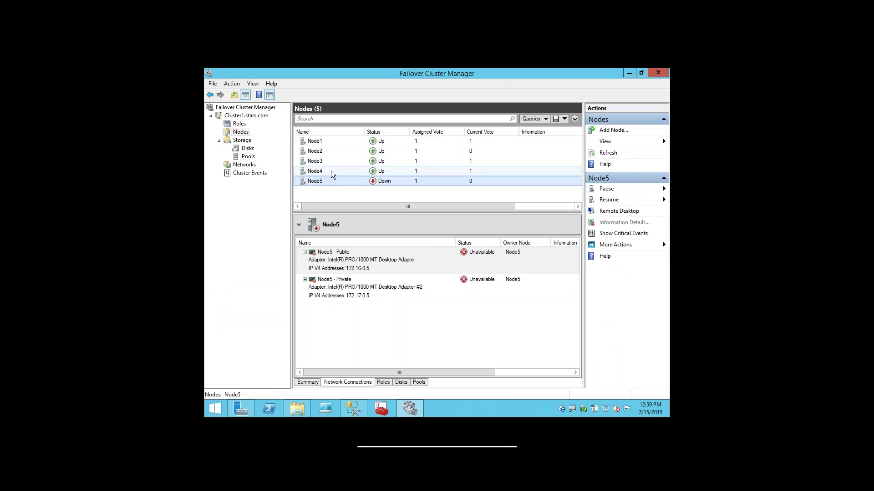
pyautogui.click(251, 167)
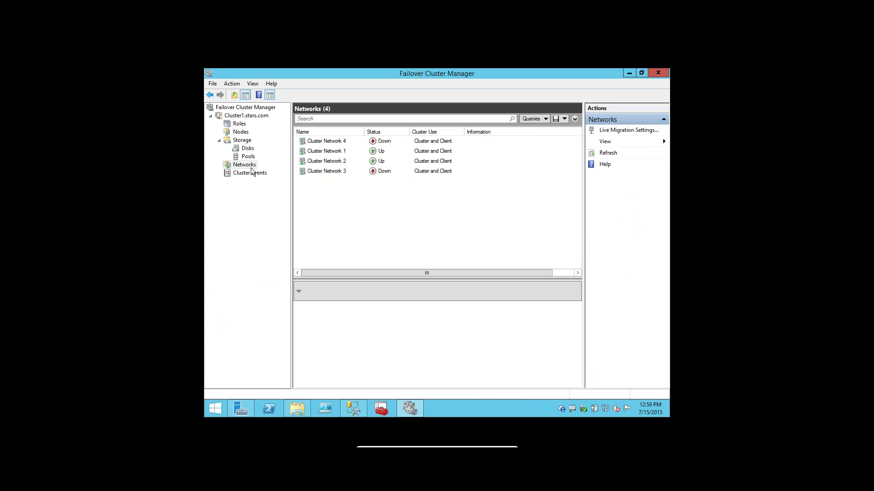
pyautogui.click(333, 134)
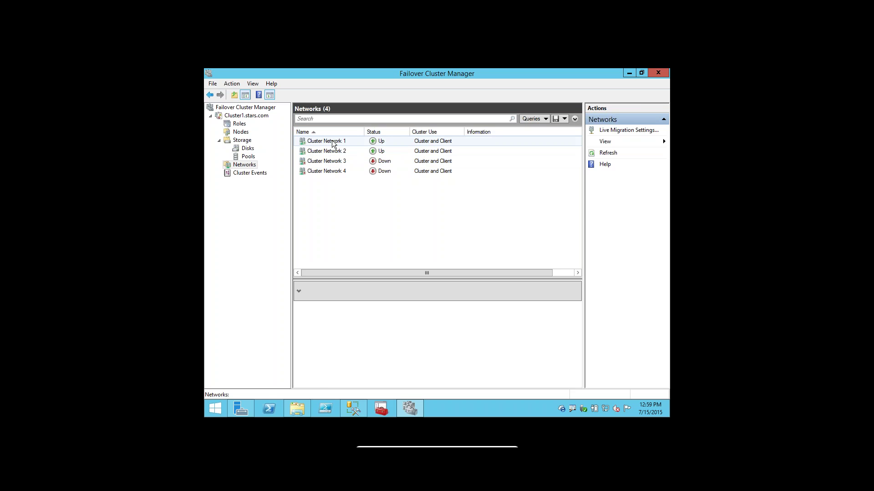
pyautogui.click(332, 144)
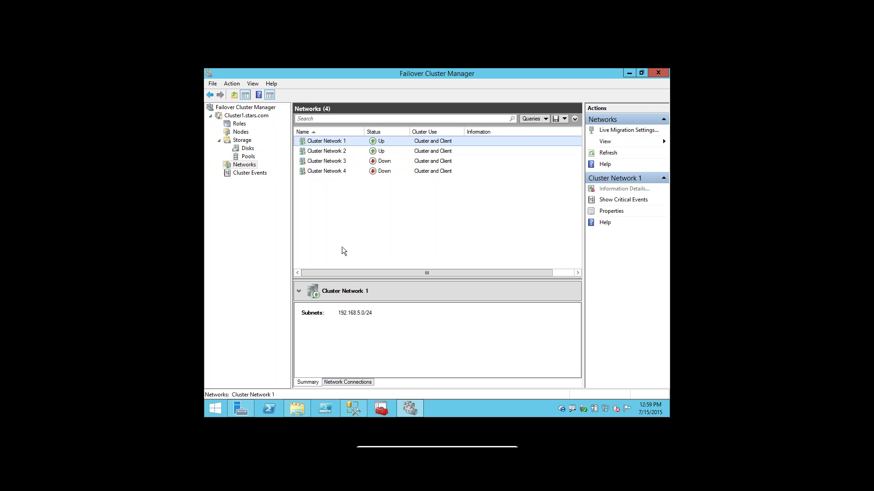
pyautogui.click(355, 383)
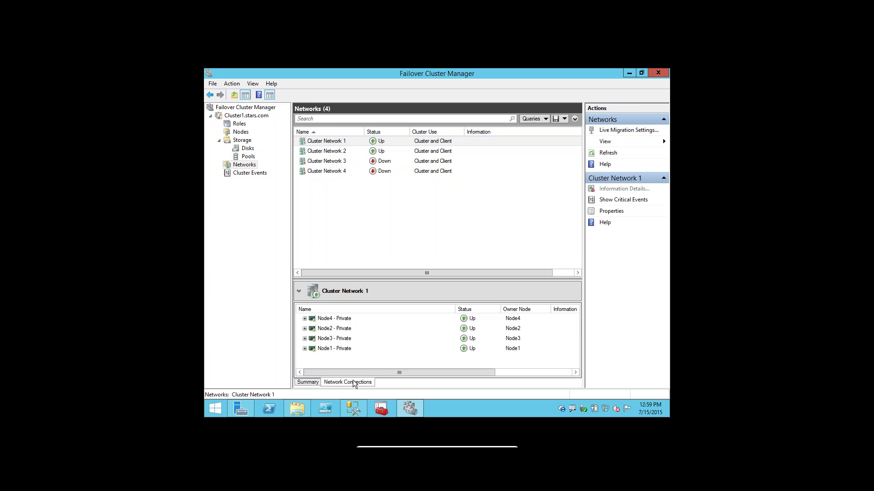
pyautogui.click(305, 319)
pyautogui.click(305, 319)
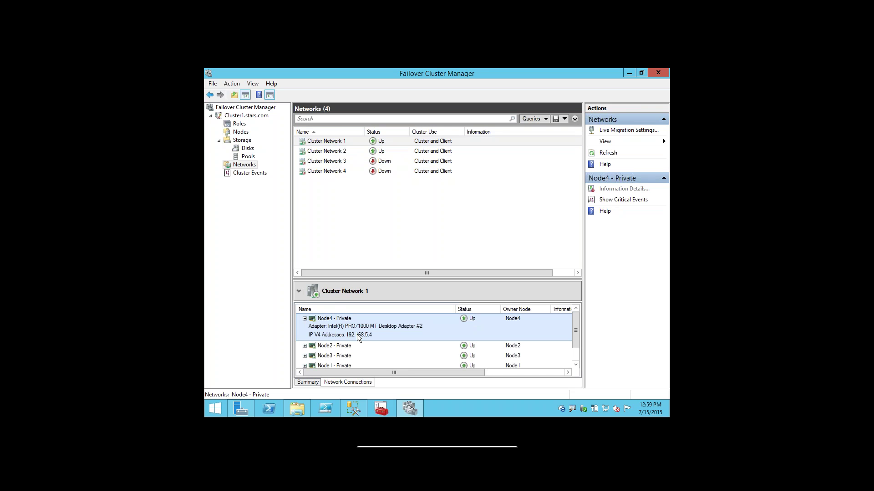
# - Show the adapter and IP address details of the Node5 - Private connection in Cluster Network 3
pyautogui.click(327, 162)
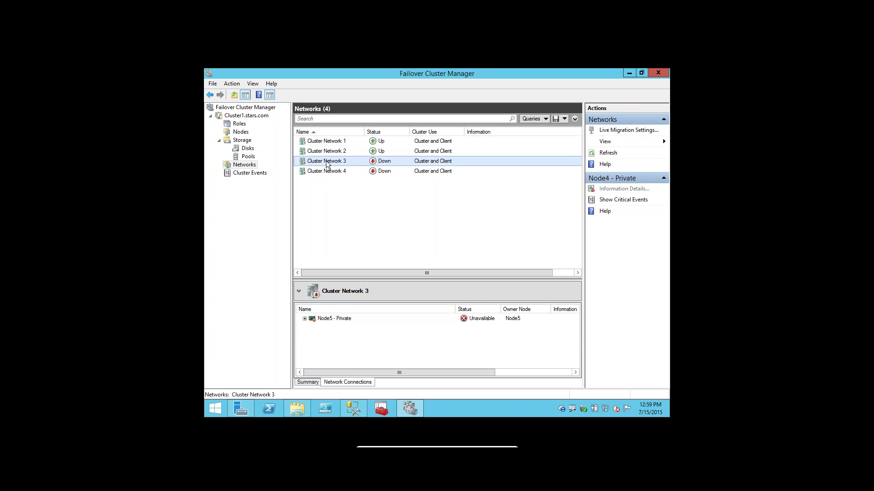
pyautogui.click(305, 319)
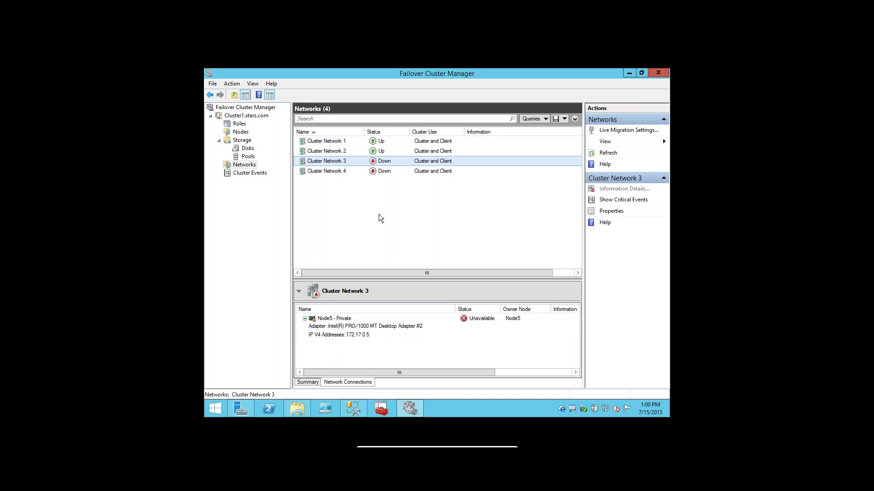
# - Show the SQL Server (INST01) role's resources with an enlarged details area and expand the sqlclus01 server name
pyautogui.click(240, 131)
pyautogui.click(240, 124)
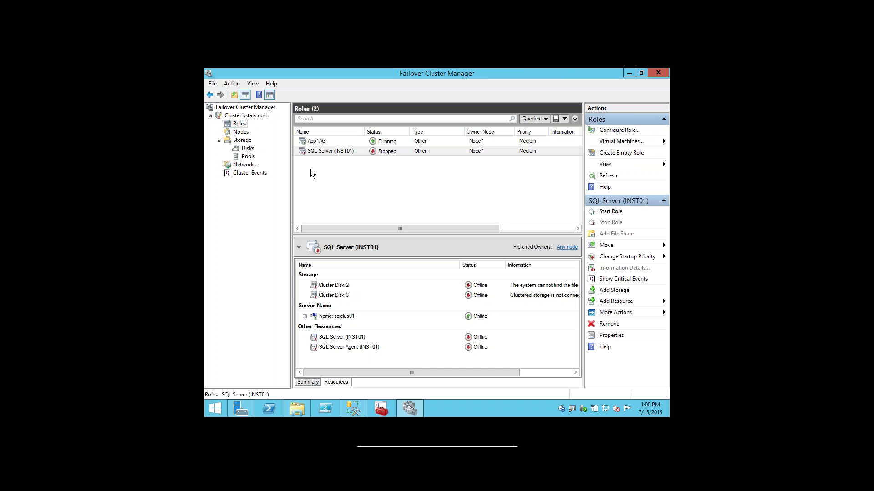
pyautogui.click(325, 154)
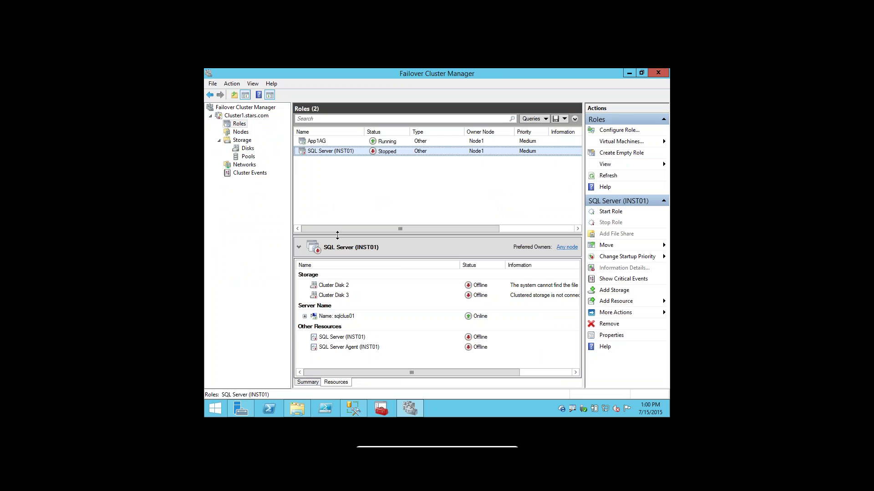
pyautogui.moveTo(343, 234); pyautogui.dragTo(341, 196)
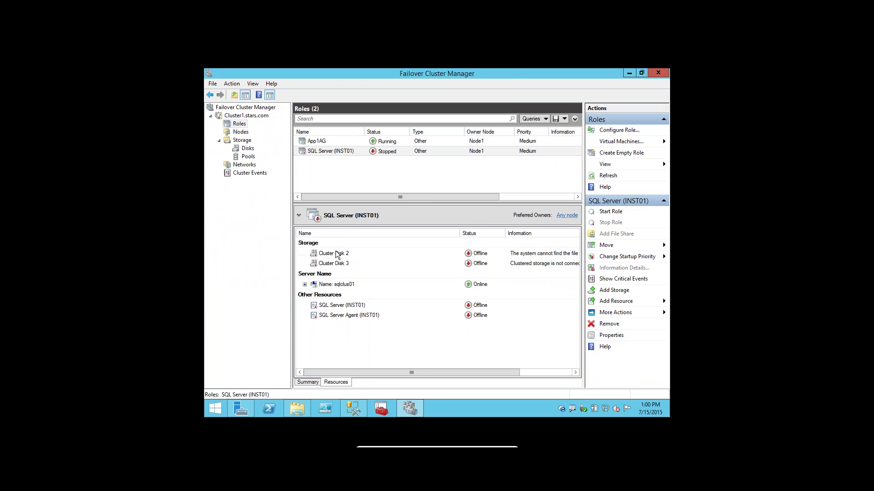
pyautogui.click(304, 285)
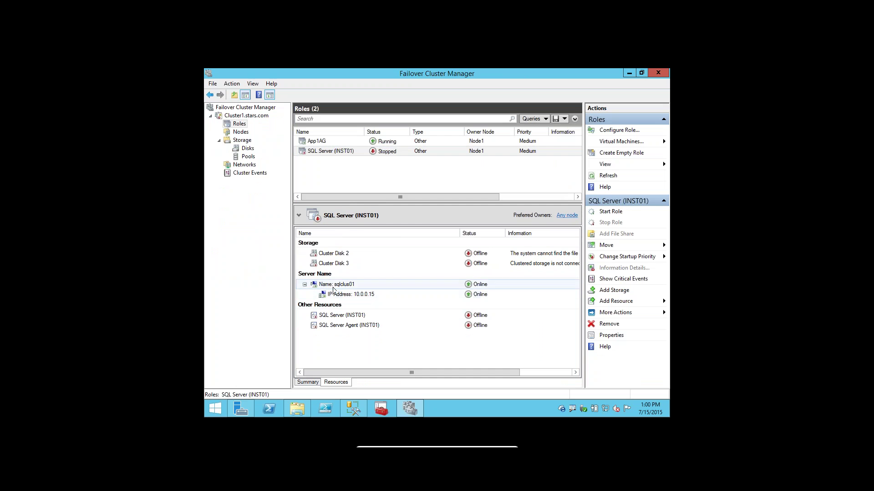
# - Go through the SQL Server (INST01) role's cluster disks, server name, IP address, SQL Server and SQL Server Agent resources one by one
pyautogui.click(337, 257)
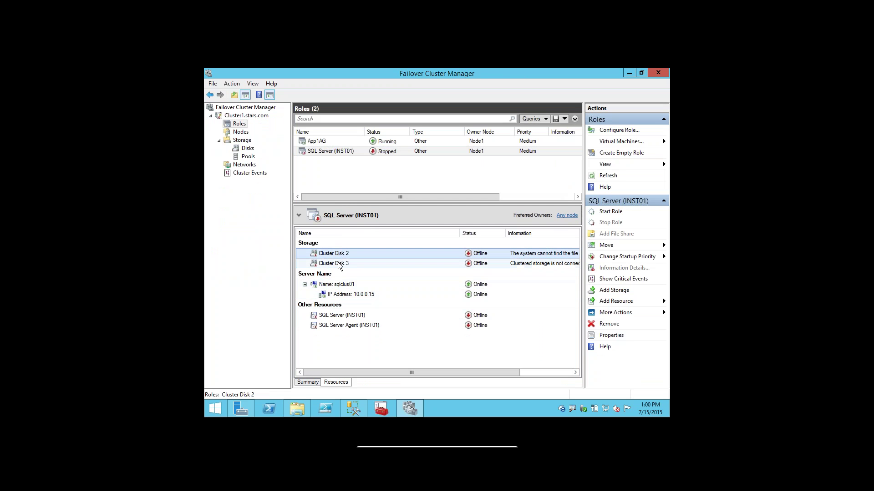
pyautogui.click(338, 266)
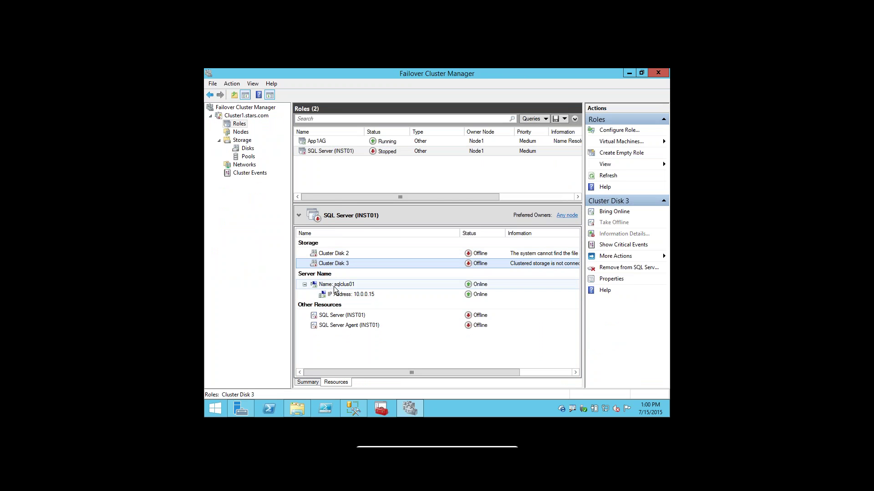
pyautogui.click(335, 286)
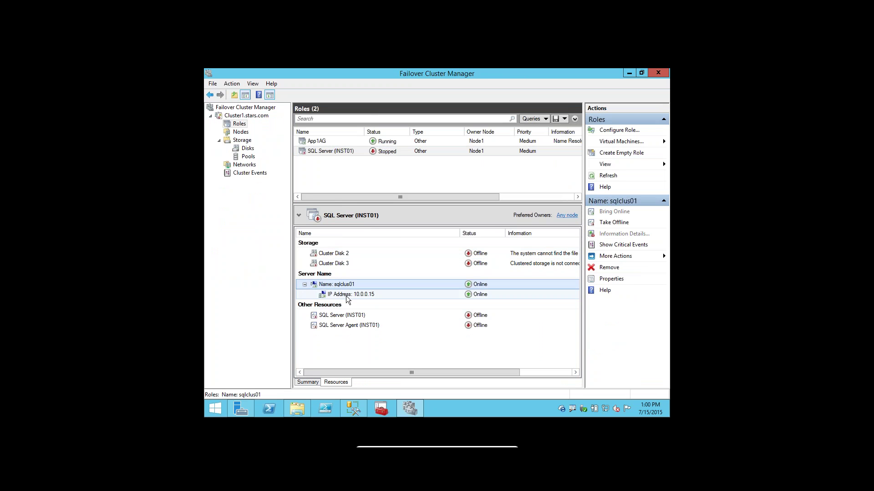
pyautogui.click(355, 298)
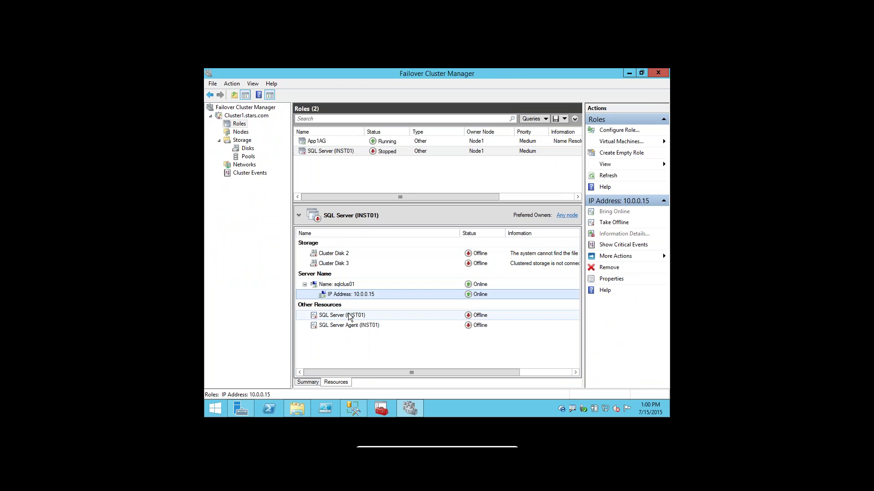
pyautogui.click(348, 317)
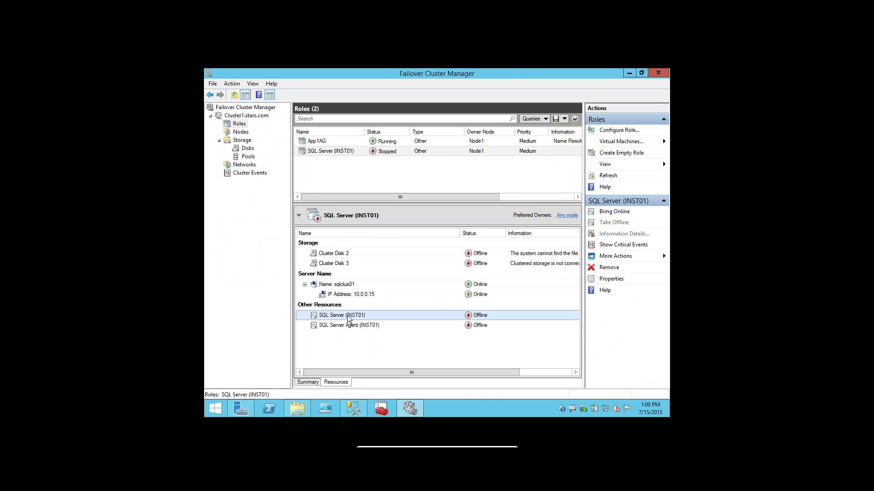
pyautogui.click(349, 326)
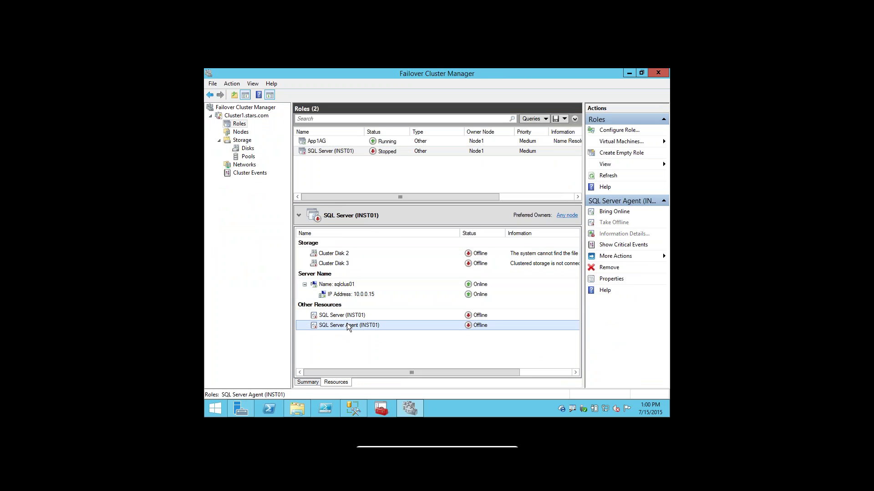
# - Show the App1AG role's resources, expand its server name, and select the 10.0.0.11 IP address
pyautogui.click(320, 144)
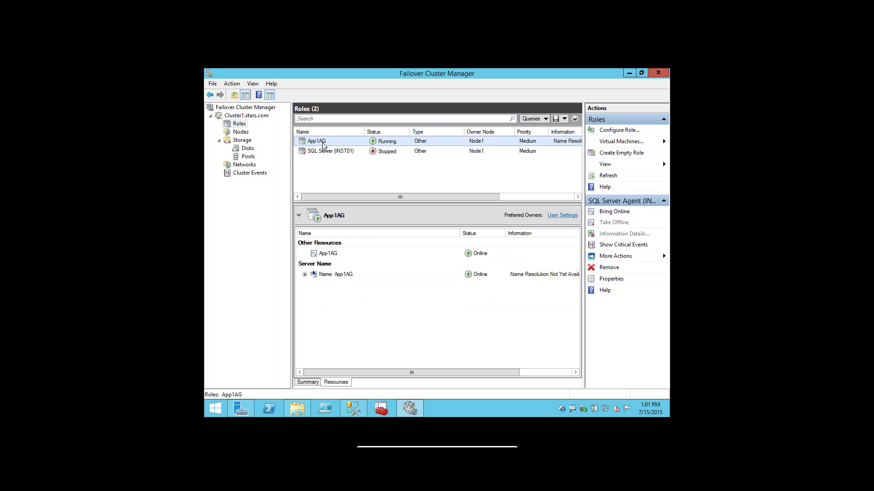
pyautogui.click(304, 275)
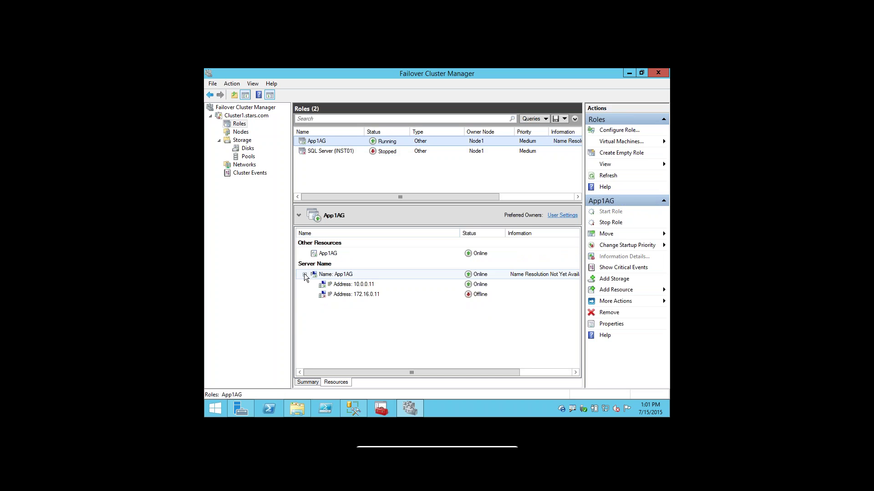
pyautogui.click(336, 285)
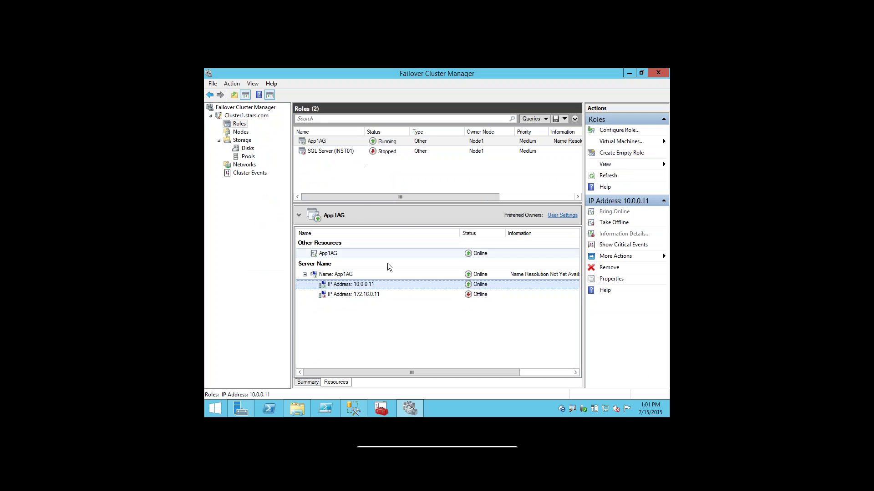
# - Switch to SQL Server Management Studio
pyautogui.click(353, 408)
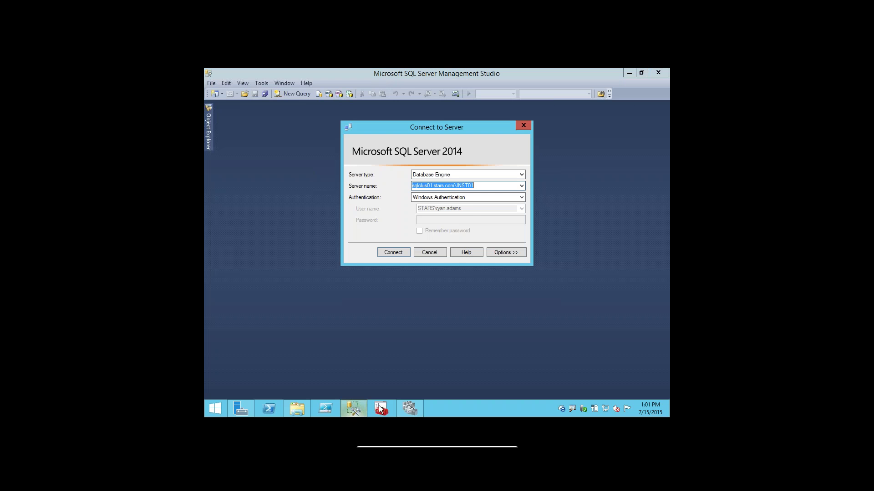
pyautogui.click(521, 186)
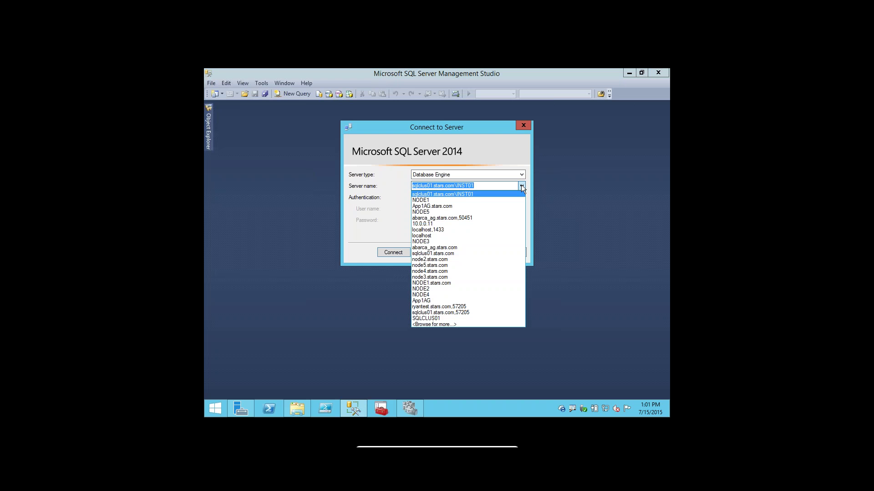
pyautogui.click(435, 206)
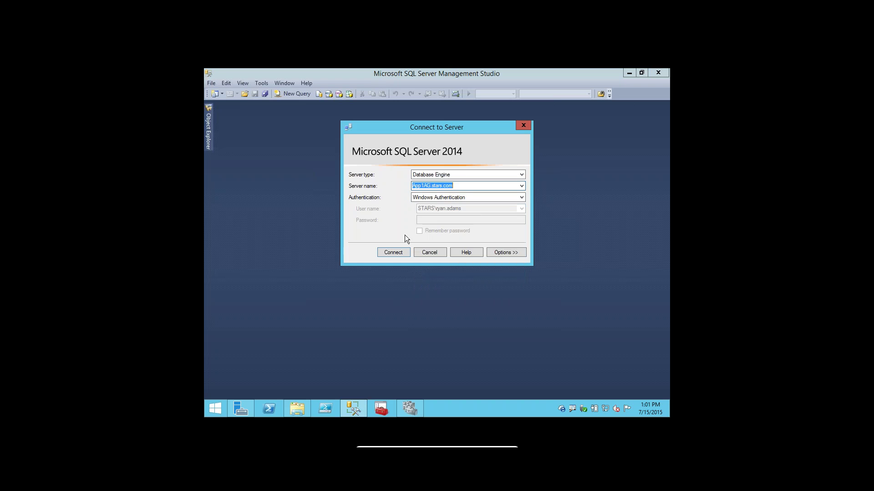
pyautogui.click(394, 254)
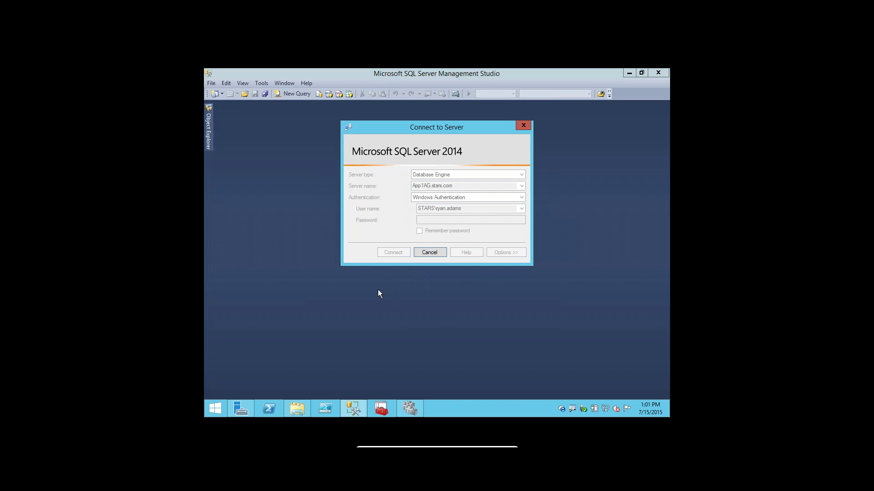
pyautogui.click(436, 254)
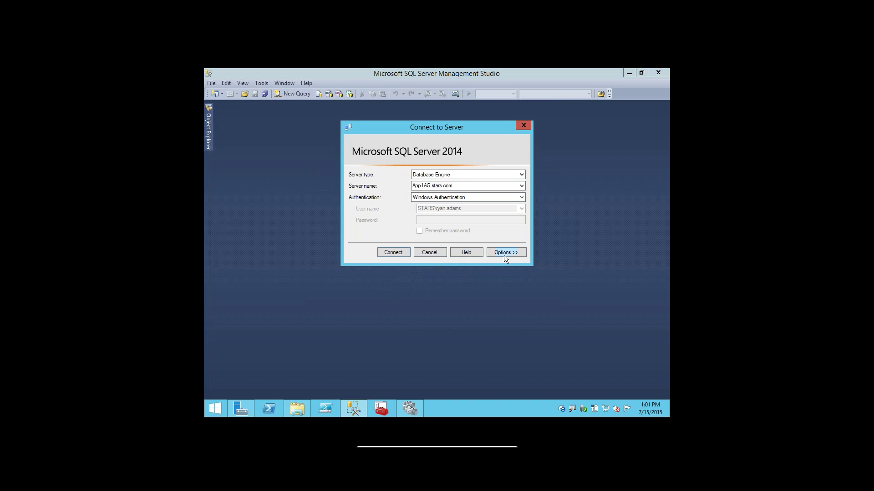
# - Connect to the NODE1 database engine with Windows Authentication
pyautogui.click(520, 187)
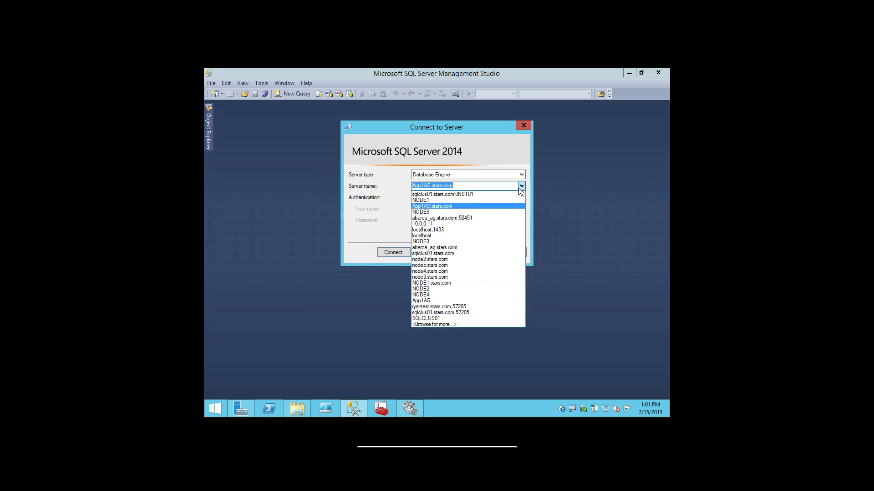
pyautogui.click(481, 200)
pyautogui.click(397, 252)
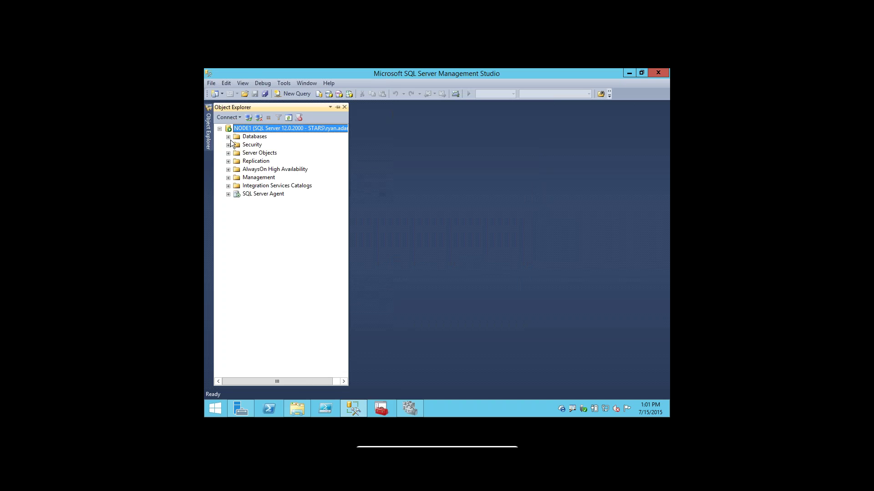
# - Expand NODE1's databases and the App1AG availability group's listeners, and select the App1AG listener
pyautogui.click(257, 139)
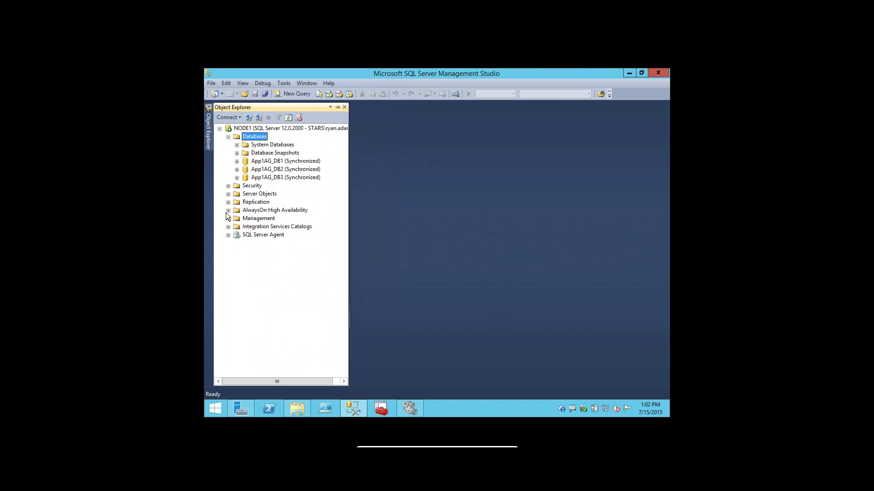
pyautogui.click(228, 210)
pyautogui.click(237, 218)
pyautogui.click(245, 227)
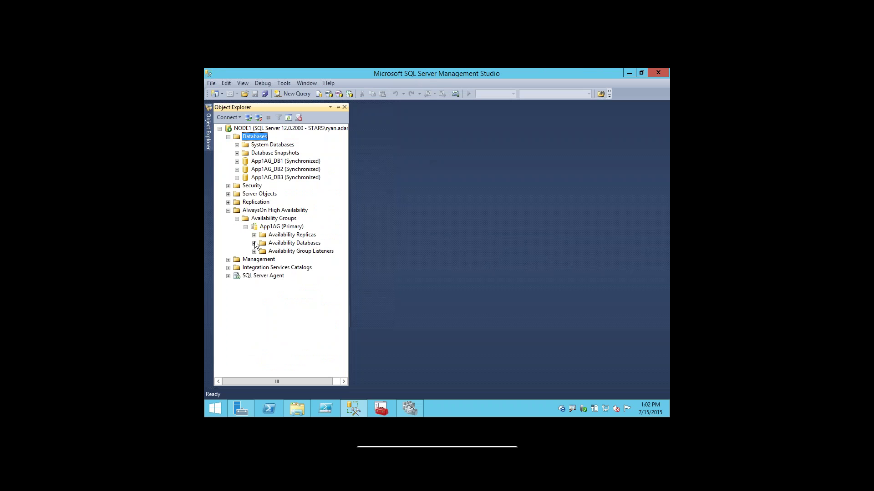
pyautogui.click(255, 251)
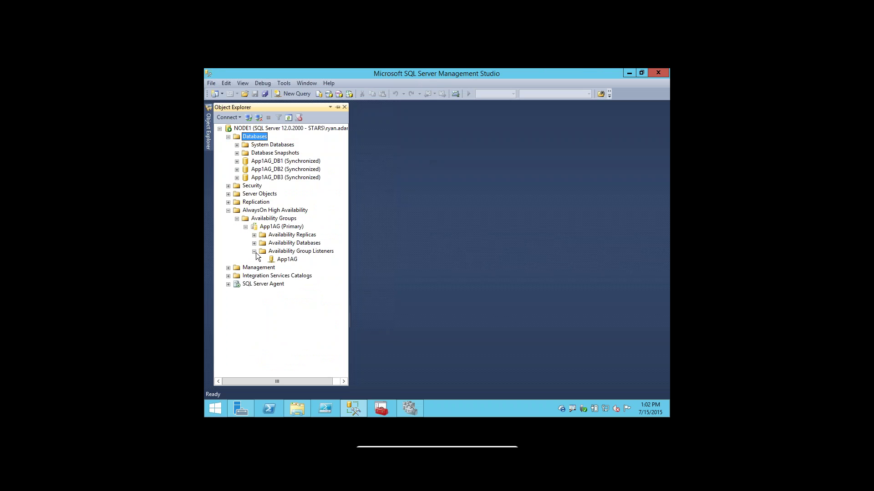
pyautogui.click(285, 260)
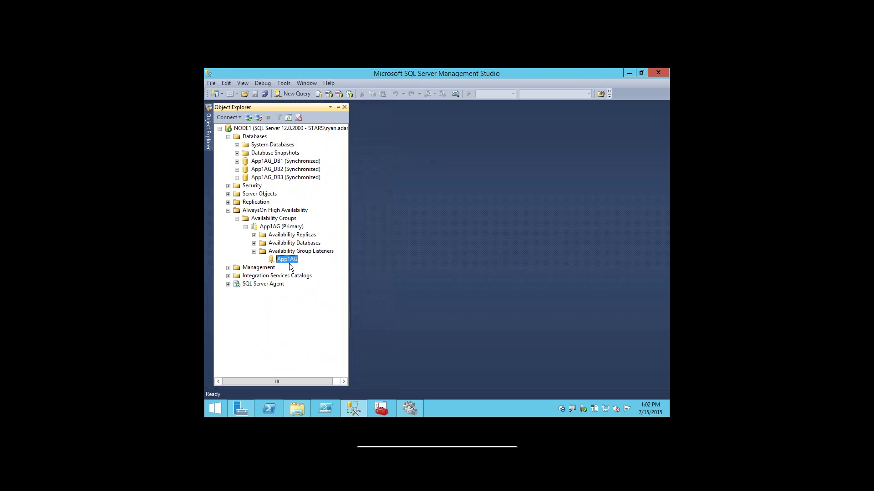
# - Switch back to Failover Cluster Manager and inspect the App1AG availability group resource and its server name
pyautogui.click(416, 411)
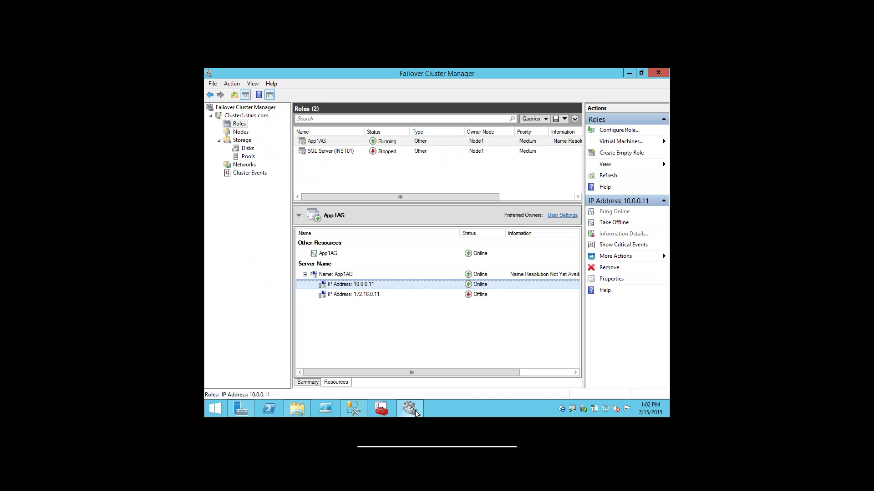
pyautogui.click(324, 256)
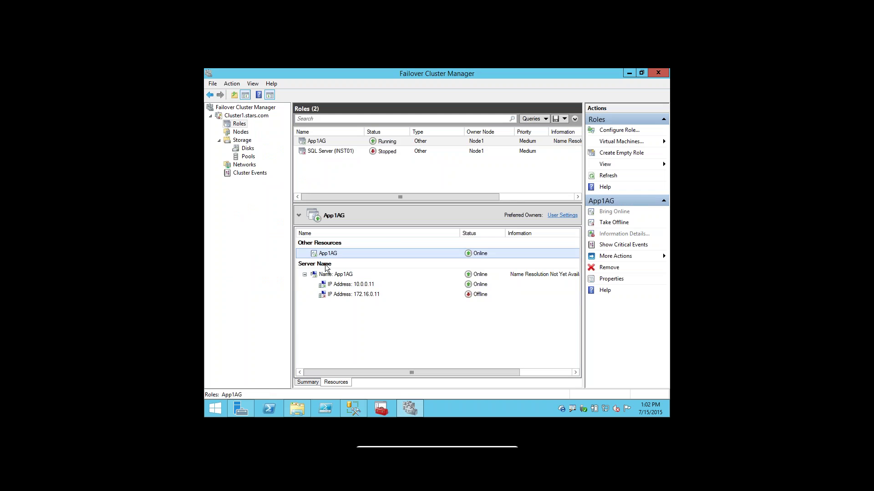
pyautogui.click(336, 275)
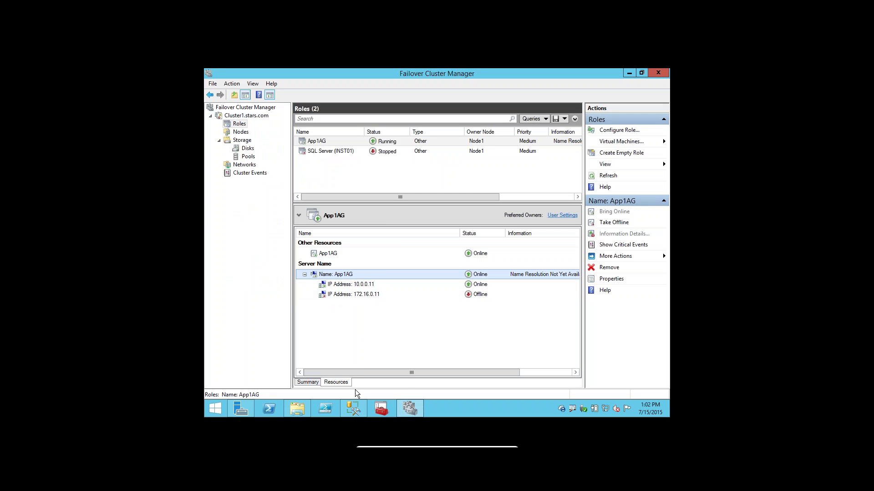
# - Switch to SQL Server Management Studio and expand the App1AG availability group's databases and replicas
pyautogui.click(360, 411)
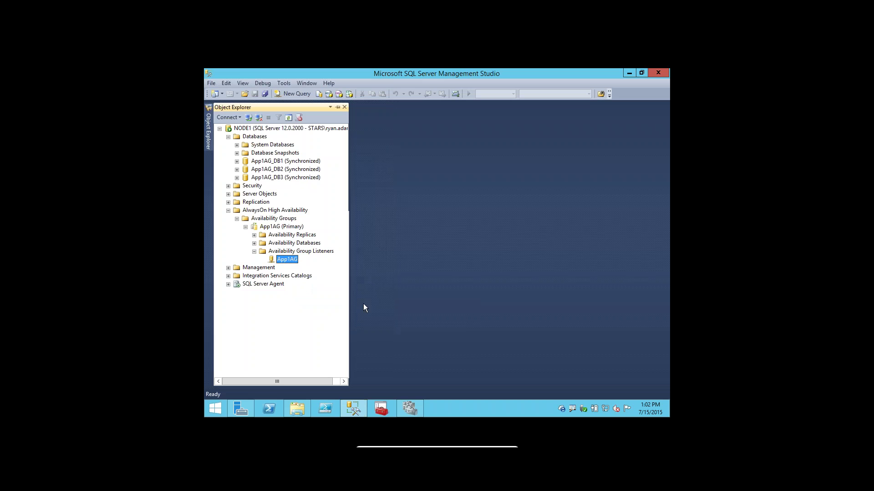
pyautogui.click(254, 243)
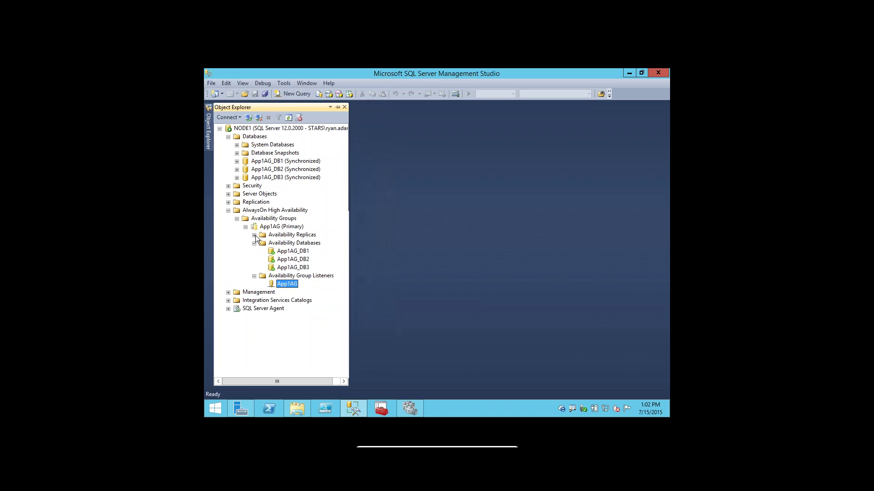
pyautogui.click(255, 235)
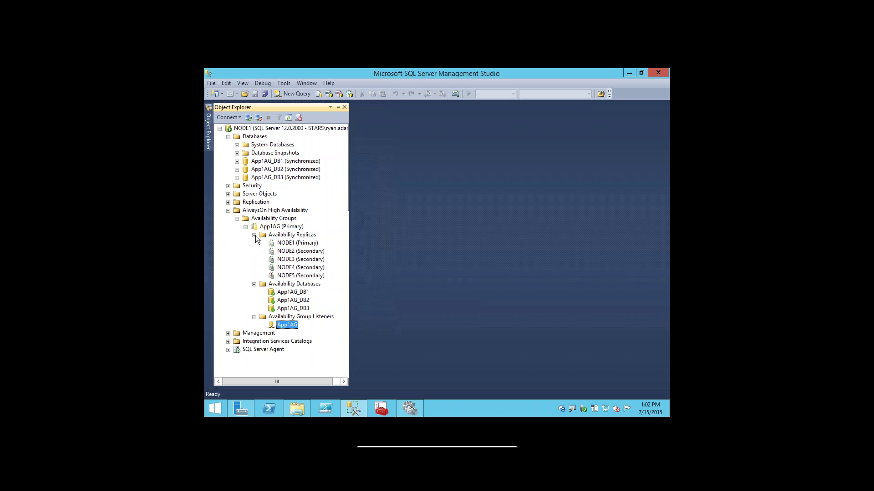
pyautogui.click(284, 237)
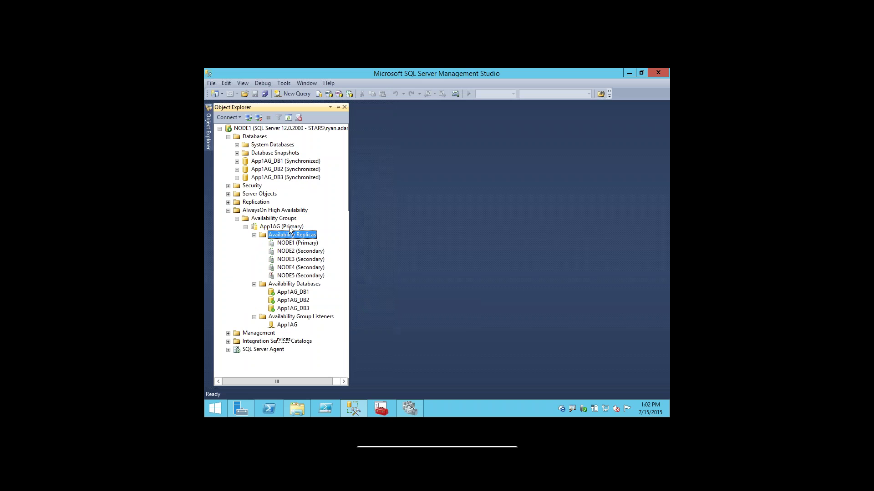
# - Show the App1AG availability group's dashboard and examine the failover mode and synchronization state of each replica from NODE1 to NODE5
pyautogui.rightClick(289, 227)
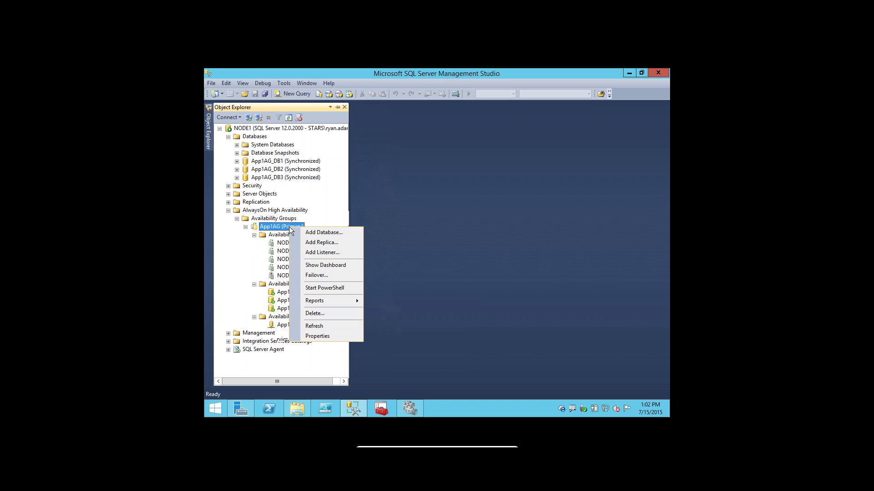
pyautogui.click(309, 263)
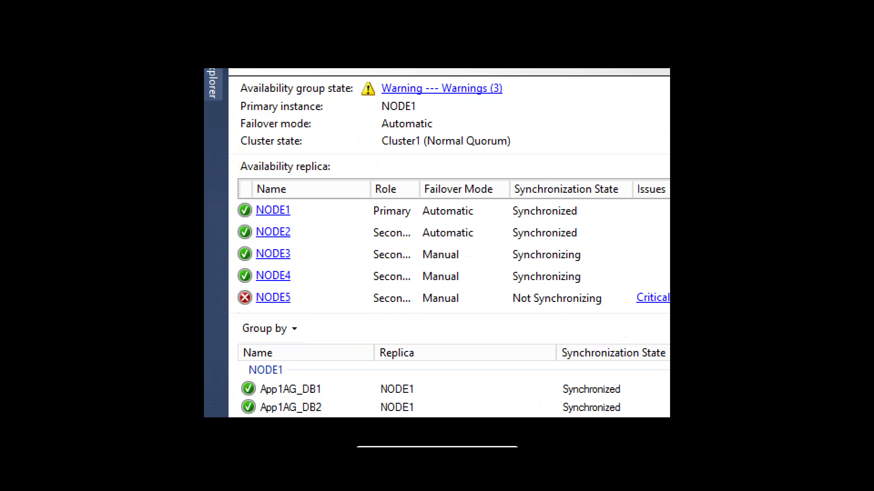
pyautogui.moveTo(232, 197)
pyautogui.mouseDown()
pyautogui.moveTo(236, 265)
pyautogui.moveTo(312, 283)
pyautogui.moveTo(316, 299)
pyautogui.moveTo(349, 288)
pyautogui.mouseUp()
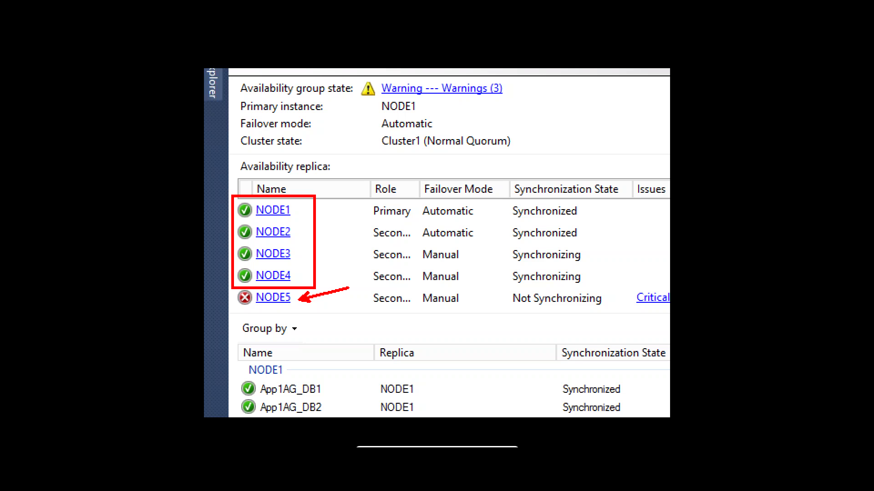
pyautogui.moveTo(419, 201)
pyautogui.mouseDown()
pyautogui.moveTo(428, 237)
pyautogui.moveTo(485, 243)
pyautogui.mouseUp()
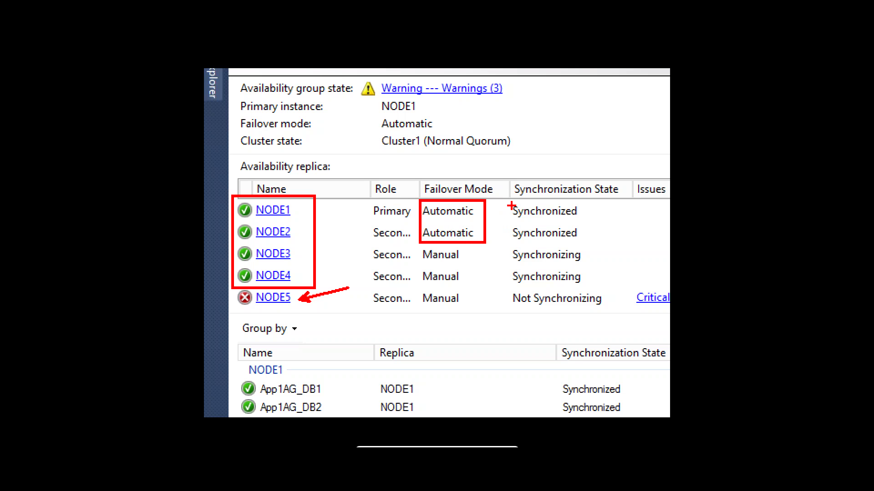
pyautogui.moveTo(512, 203)
pyautogui.mouseDown()
pyautogui.moveTo(515, 253)
pyautogui.moveTo(591, 247)
pyautogui.mouseUp()
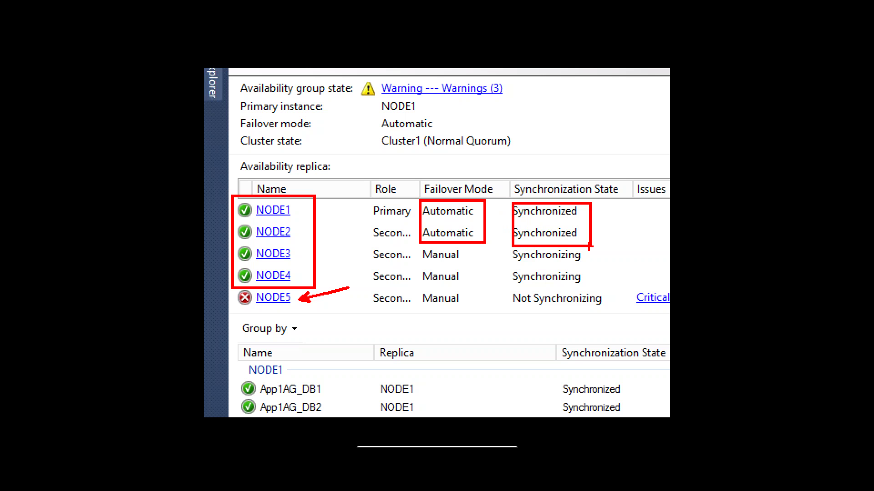
pyautogui.moveTo(511, 251)
pyautogui.mouseDown()
pyautogui.moveTo(511, 276)
pyautogui.moveTo(596, 286)
pyautogui.mouseUp()
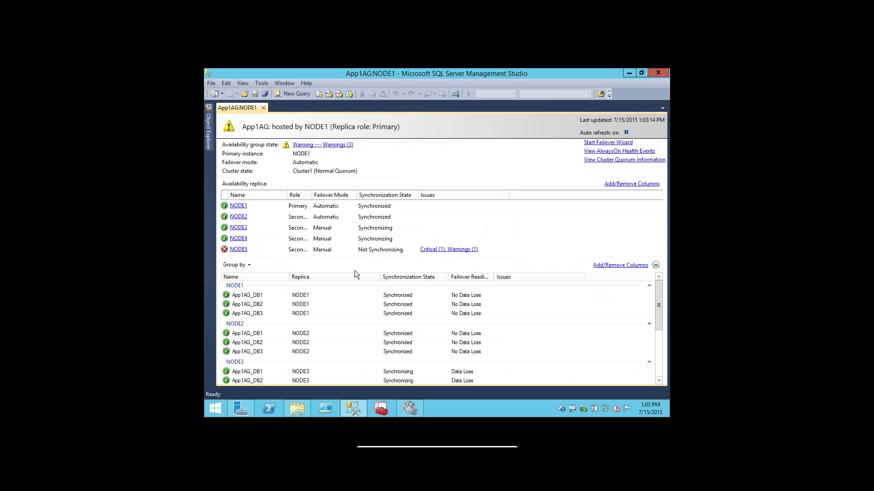
# - Review the synchronization state and failover readiness of the databases on each replica, selecting App1AG_DB1 on NODE5
pyautogui.moveTo(660, 297); pyautogui.dragTo(660, 306)
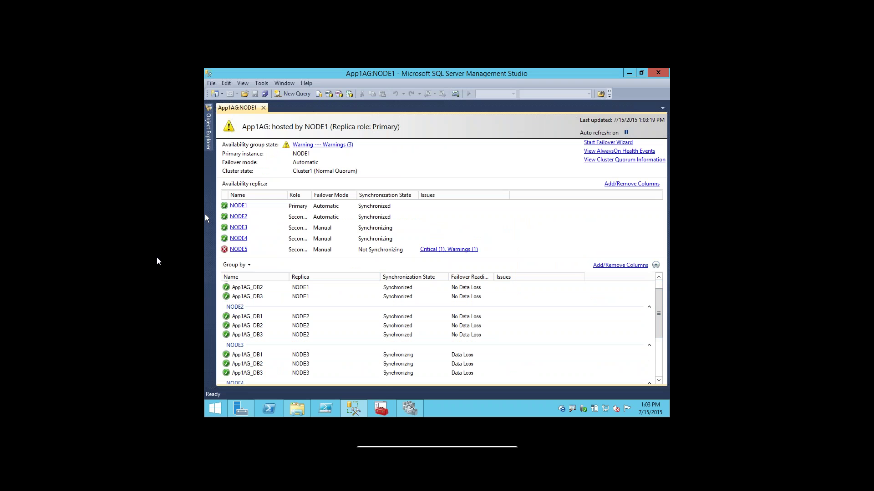
pyautogui.scroll(1, 458, 330)
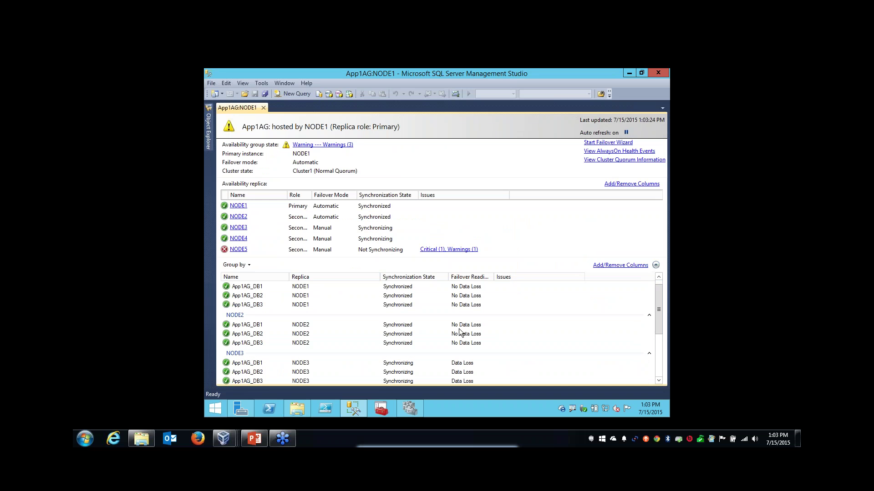
pyautogui.click(256, 286)
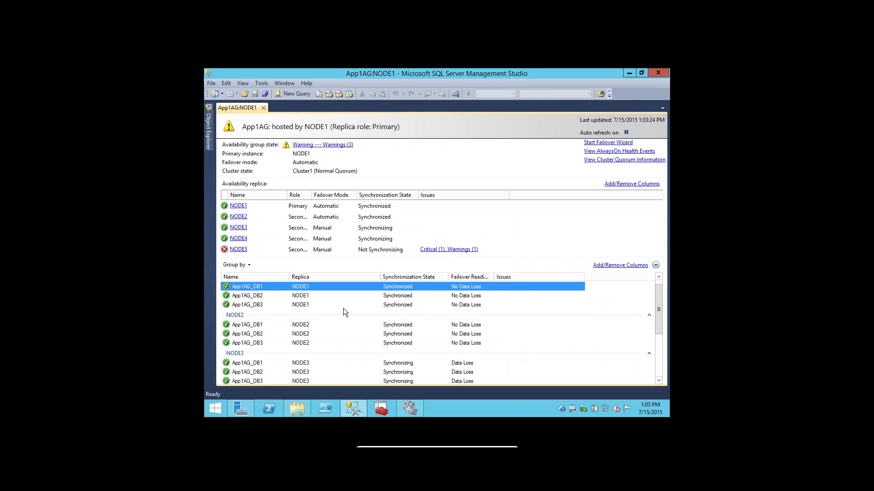
pyautogui.scroll(1, 344, 308)
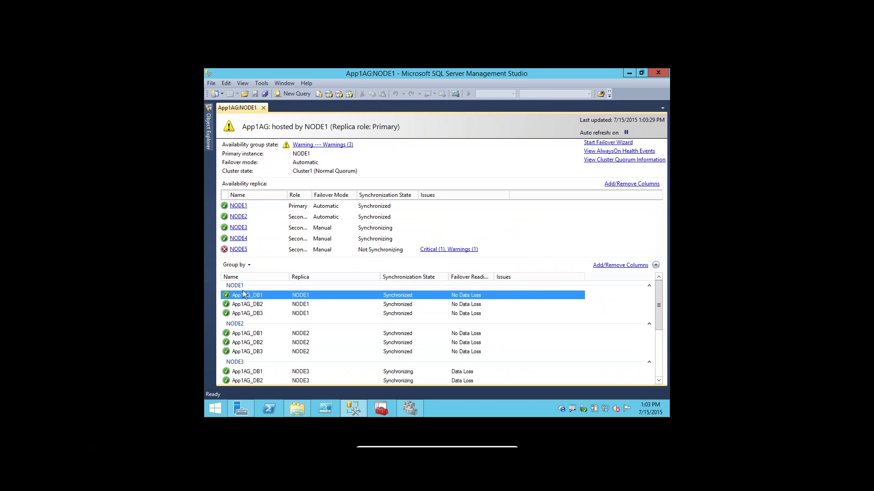
pyautogui.scroll(-5, 252, 339)
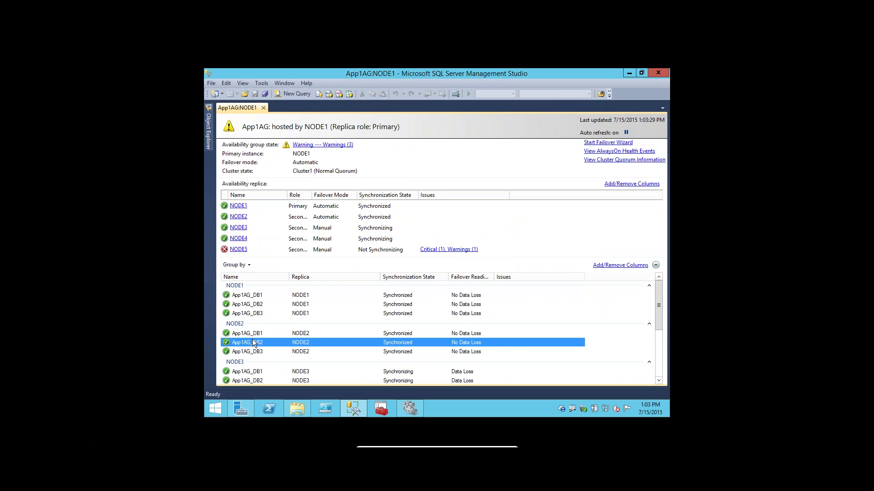
pyautogui.click(254, 353)
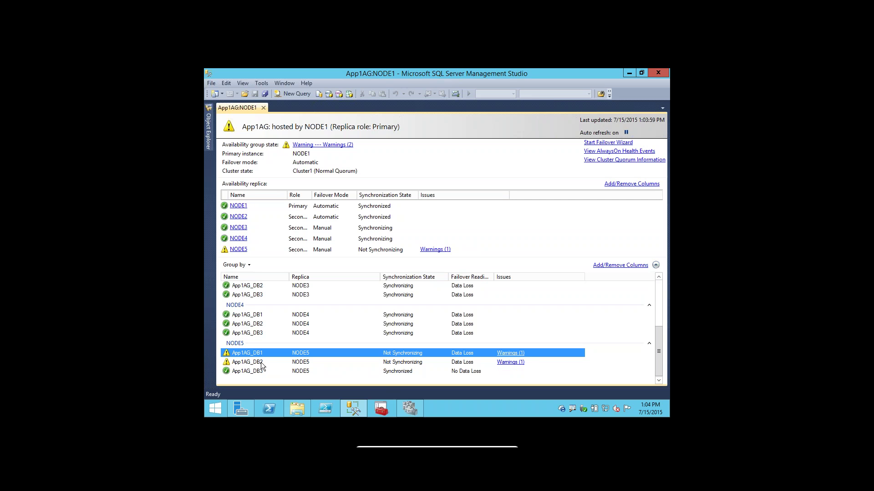
# - Switch to the PowerPoint presentation and start the slide show from the Summary slide
pyautogui.hotkey('alt', 'Tab')
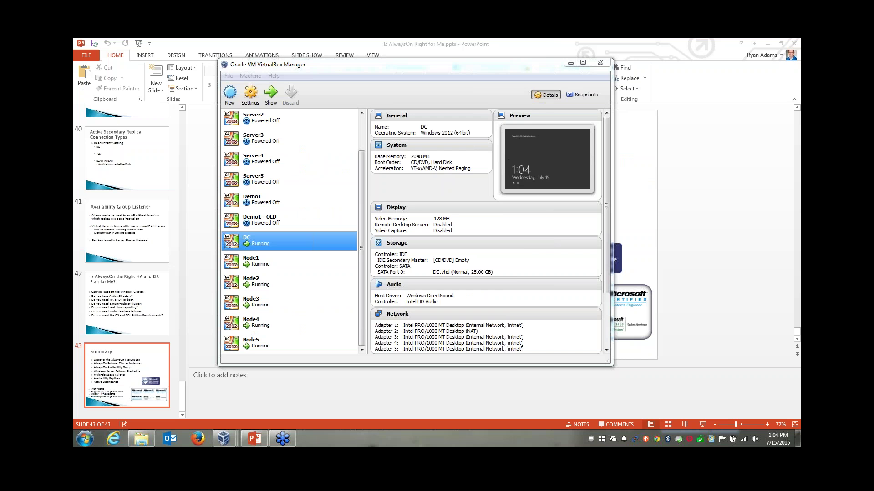
pyautogui.hotkey('alt', 'Tab')
pyautogui.click(563, 43)
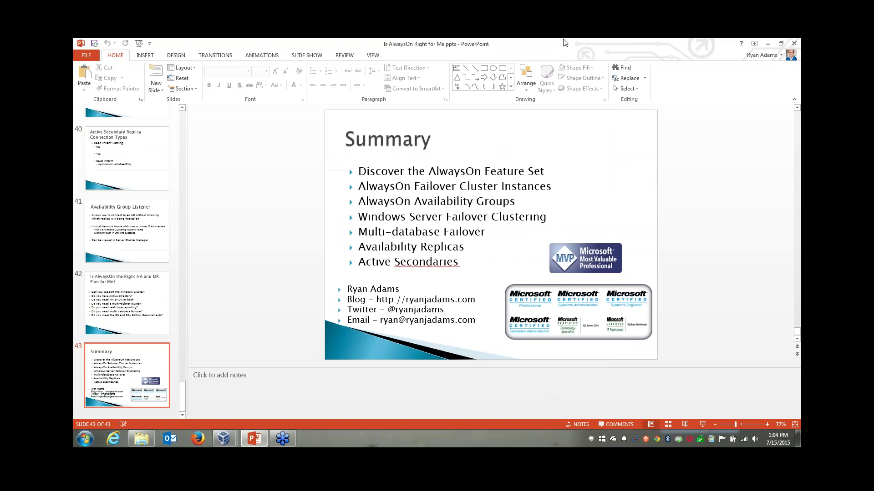
pyautogui.click(702, 425)
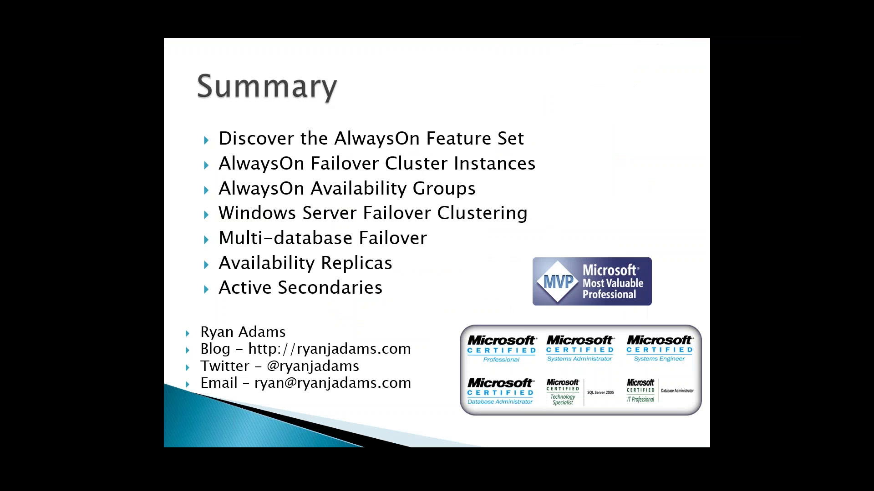